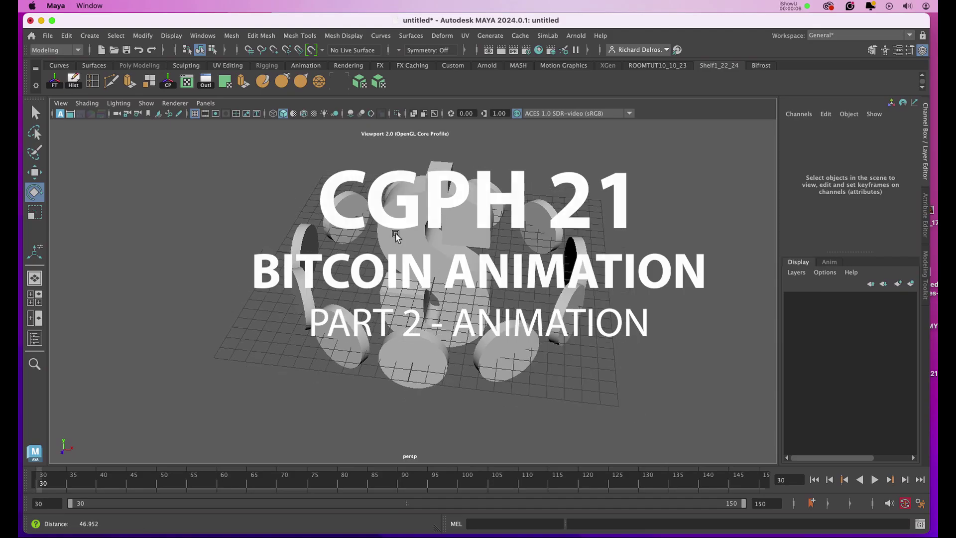
Step: Set the animation start frame to 1, keeping the end at 150
{"action": "scroll", "coordinate": [404, 226], "scroll_direction": "up", "scroll_amount": 5}
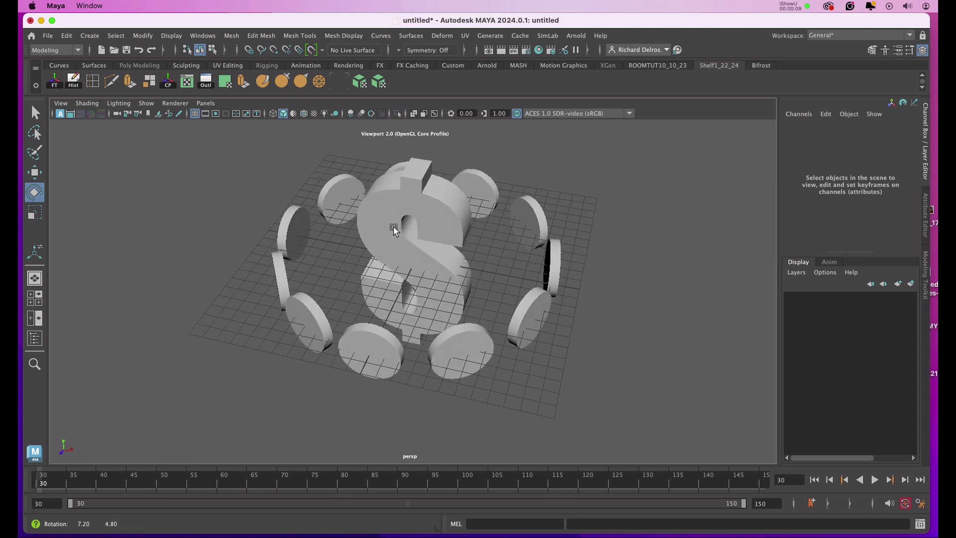
{"action": "scroll", "coordinate": [393, 241], "scroll_direction": "down", "scroll_amount": 1}
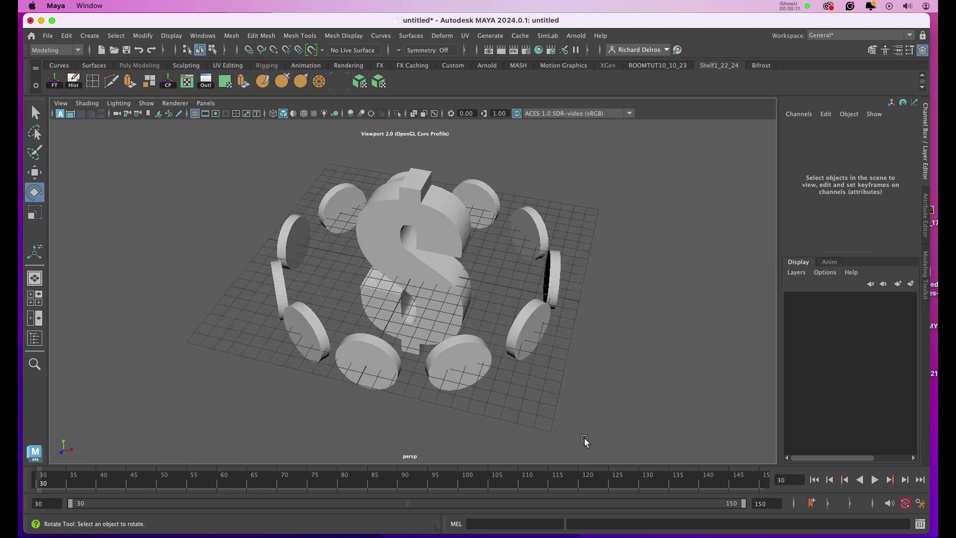
{"action": "left_click", "coordinate": [47, 504]}
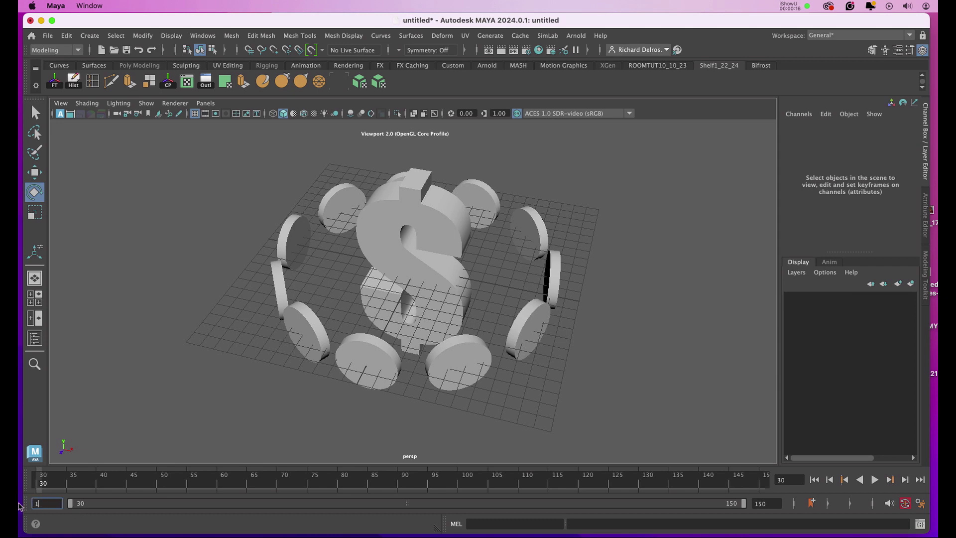
{"action": "type", "text": "1"}
{"action": "key", "text": "Return"}
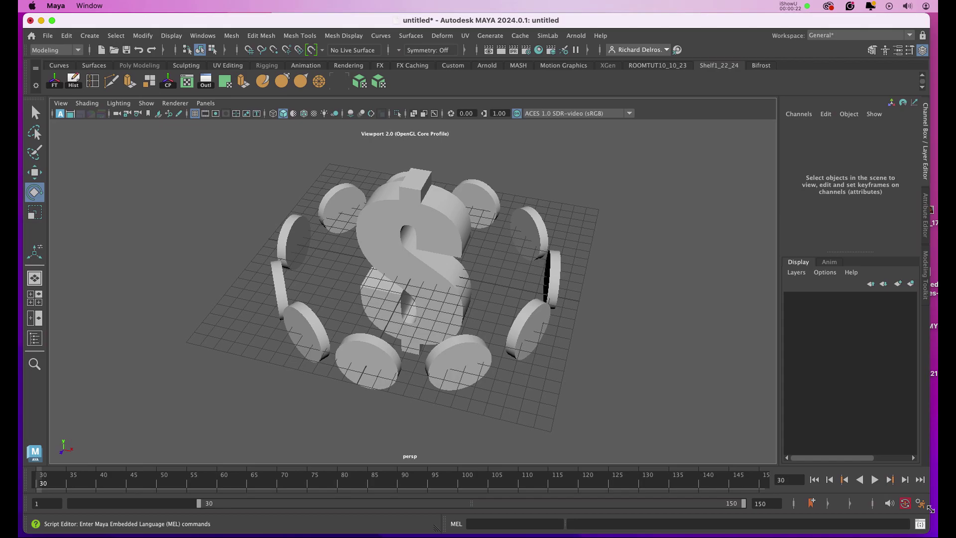
Step: Scrub the timeline through frame 81 to frame 103
{"action": "left_click", "coordinate": [41, 504]}
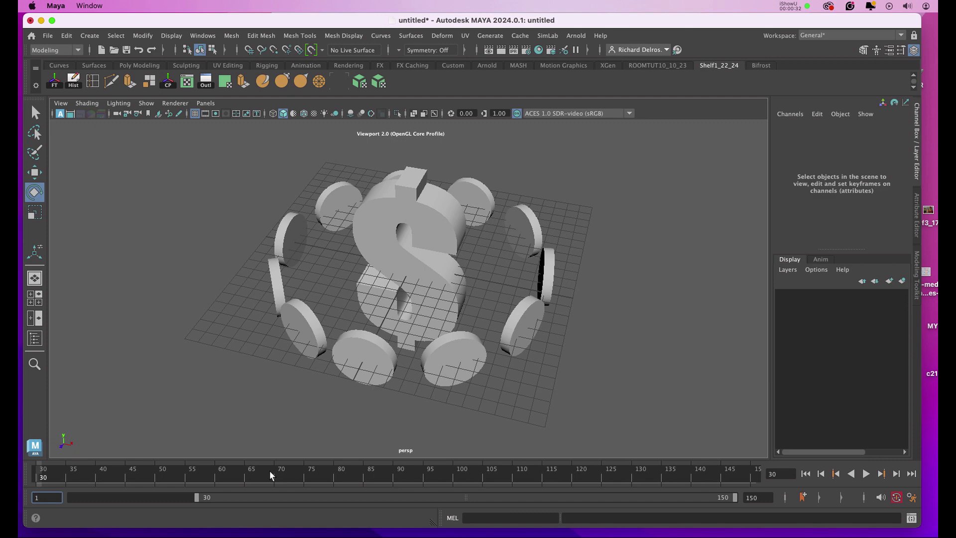
{"action": "left_click_drag", "start_coordinate": [270, 471], "coordinate": [350, 470]}
{"action": "left_click_drag", "start_coordinate": [451, 480], "coordinate": [473, 477]}
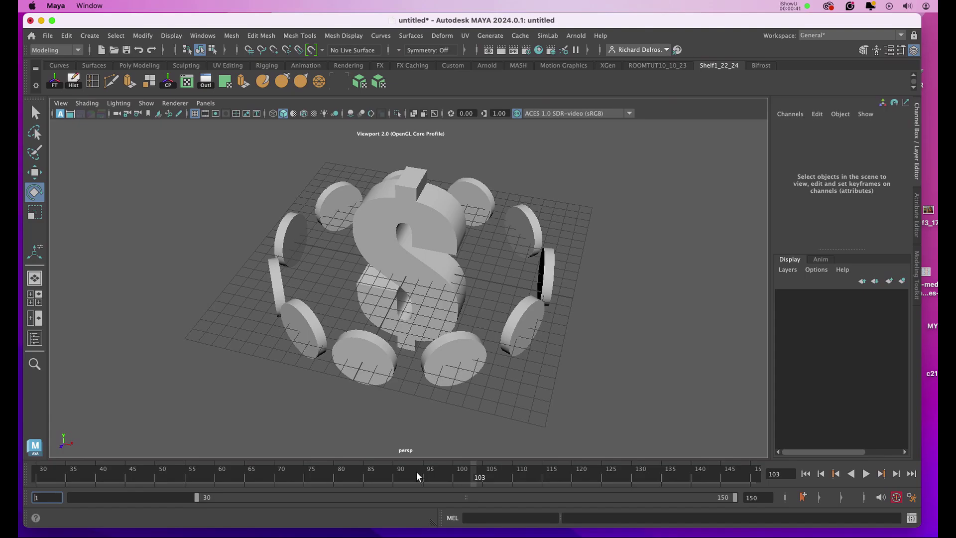
Step: Play and stop the animation, then commit the playback start of frame 1
{"action": "key", "text": "alt+v"}
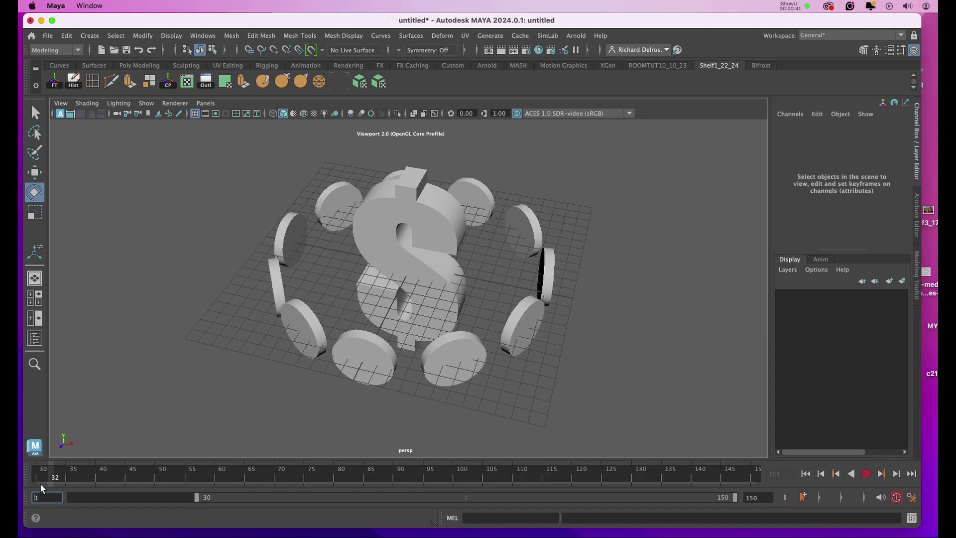
{"action": "key", "text": "alt+v"}
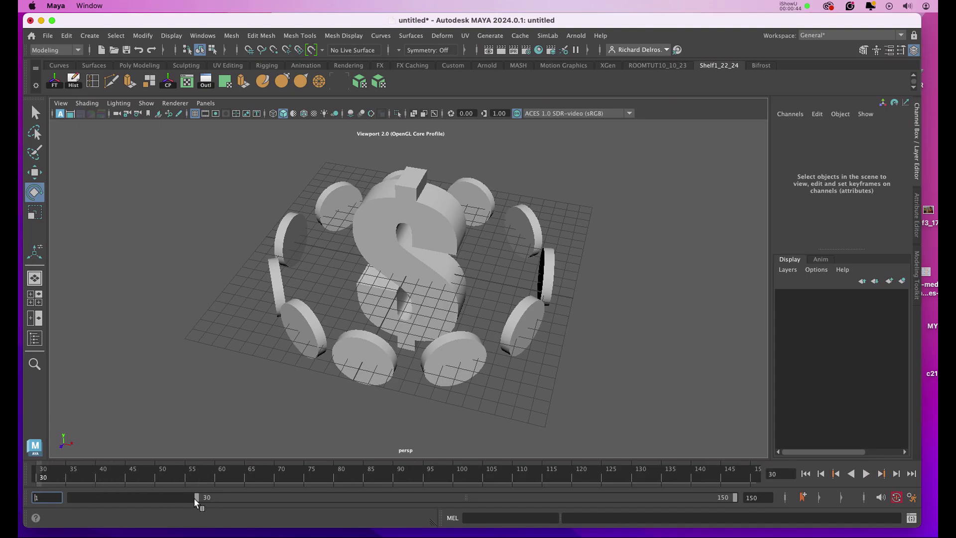
{"action": "key", "text": "Return"}
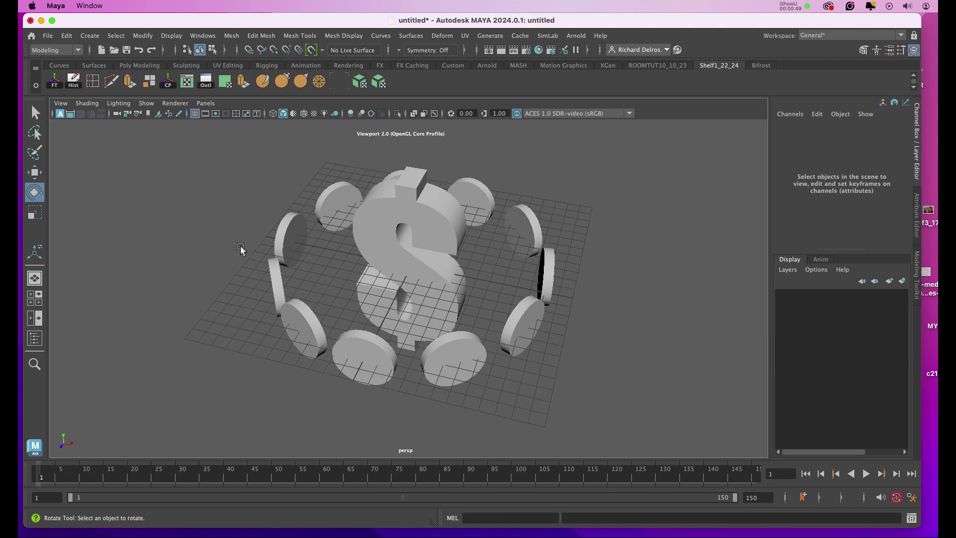
Step: Group all the coins, excluding the dollar sign, and name the group 'coins'
{"action": "left_click_drag", "start_coordinate": [249, 139], "coordinate": [597, 397]}
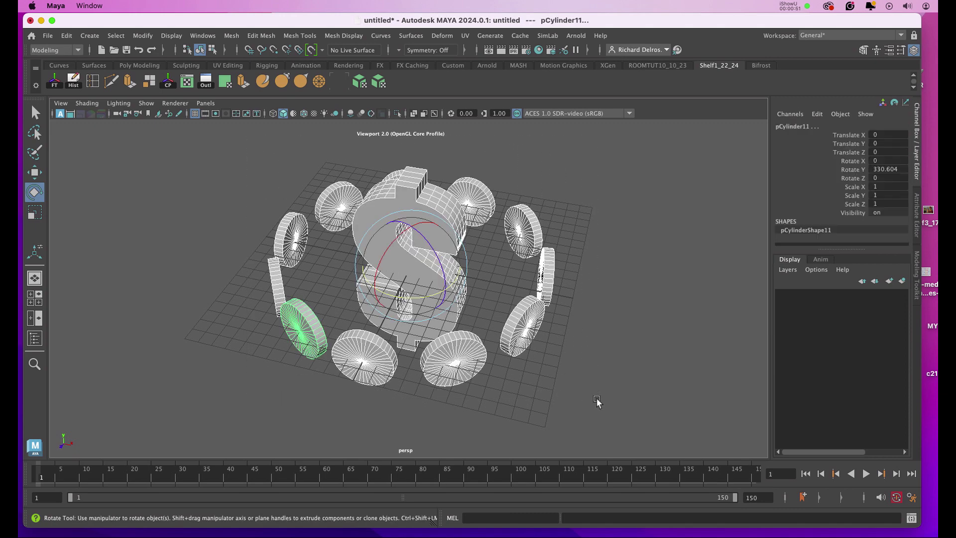
{"action": "left_click", "coordinate": [374, 204], "text": "shift"}
{"action": "left_click_drag", "start_coordinate": [373, 201], "coordinate": [415, 267], "text": "alt"}
{"action": "left_click_drag", "start_coordinate": [342, 271], "coordinate": [352, 281], "text": "alt"}
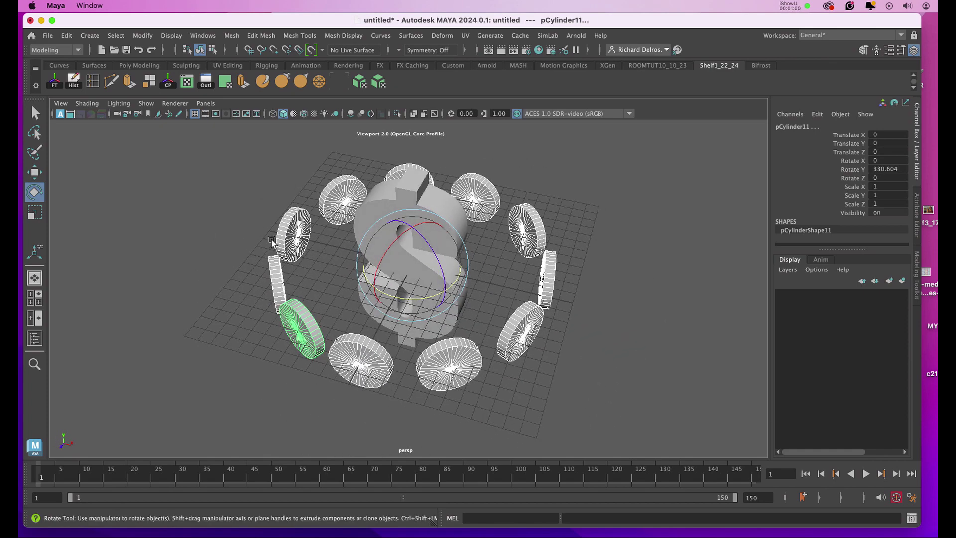
{"action": "key", "text": "ctrl+g"}
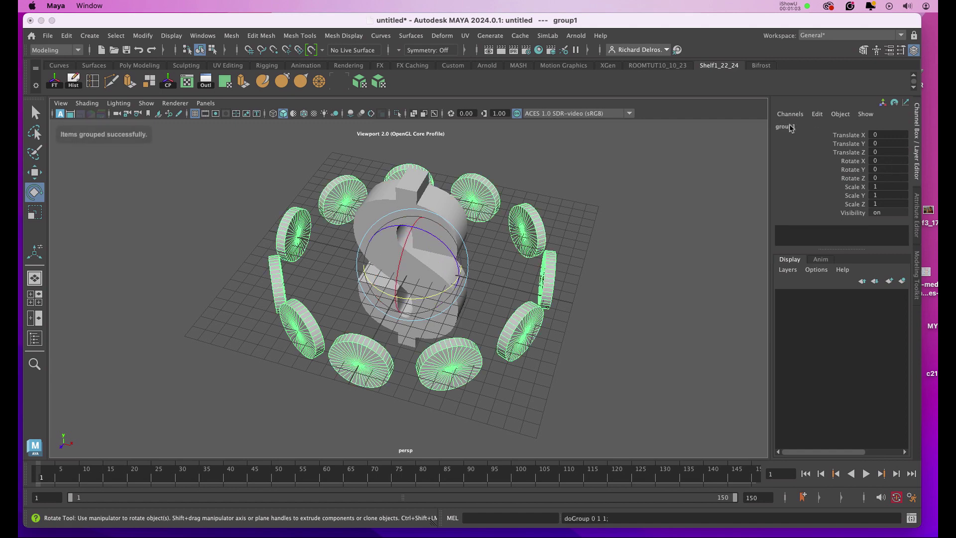
{"action": "left_click_drag", "start_coordinate": [777, 126], "coordinate": [791, 127]}
{"action": "type", "text": "coins"}
{"action": "key", "text": "Return"}
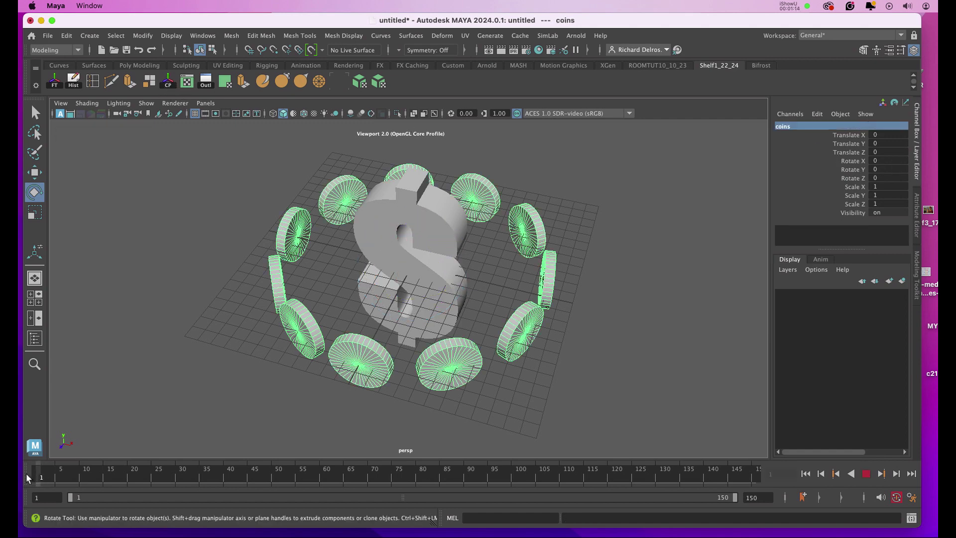
Step: Stop playback and key the coins group's Rotate Y at 0 on frame 1
{"action": "key", "text": "Escape"}
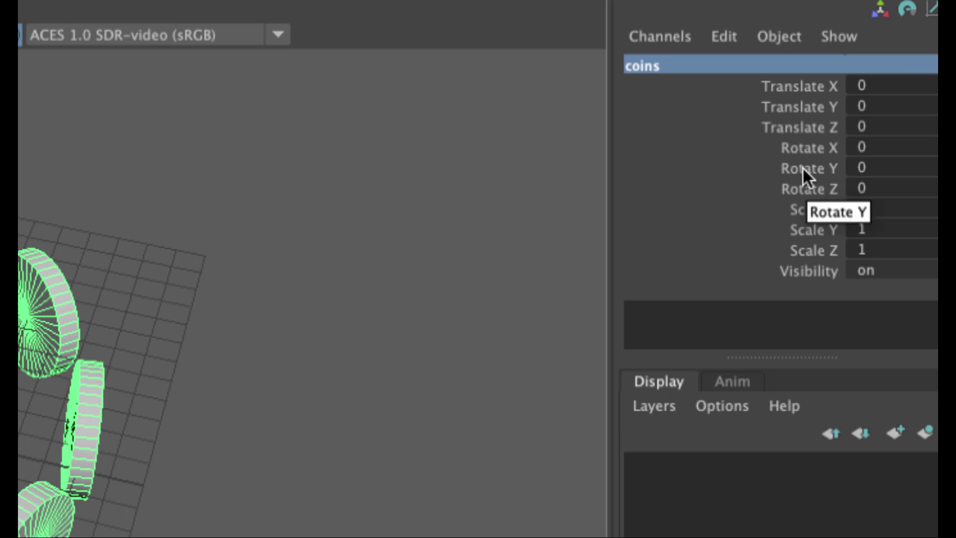
{"action": "right_click", "coordinate": [802, 167]}
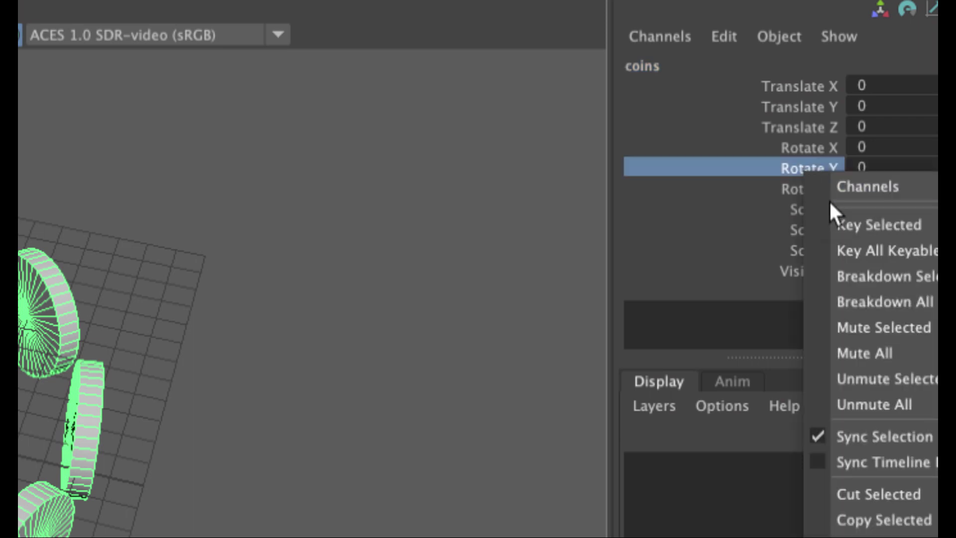
{"action": "left_click", "coordinate": [840, 225]}
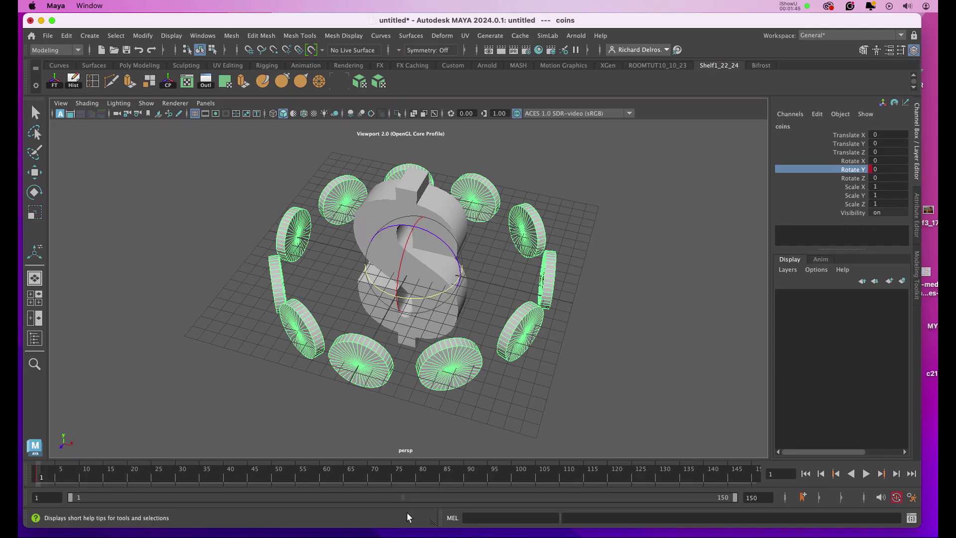
Step: On frame 70, key the coins group's Rotate Y at 360, then scrub back
{"action": "left_click", "coordinate": [778, 473]}
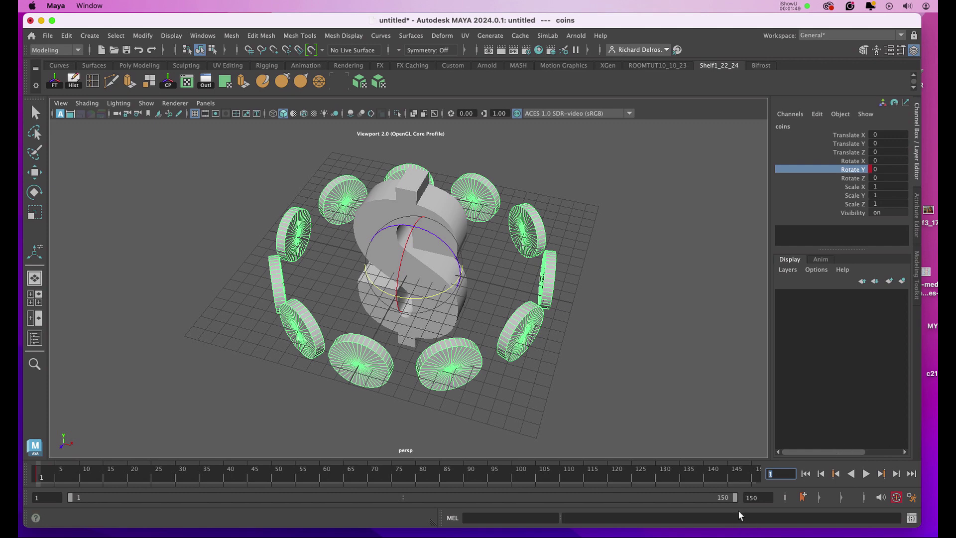
{"action": "left_click", "coordinate": [374, 480]}
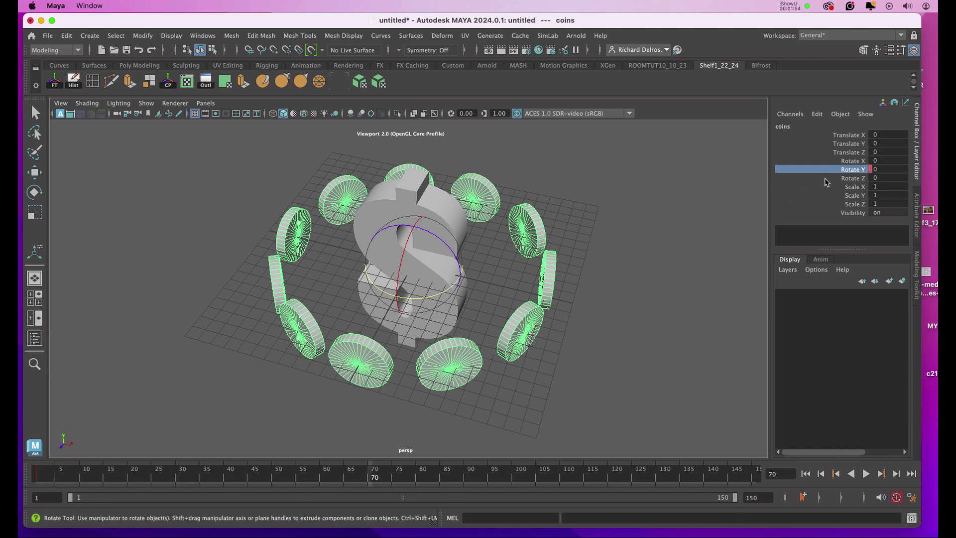
{"action": "double_click", "coordinate": [886, 170]}
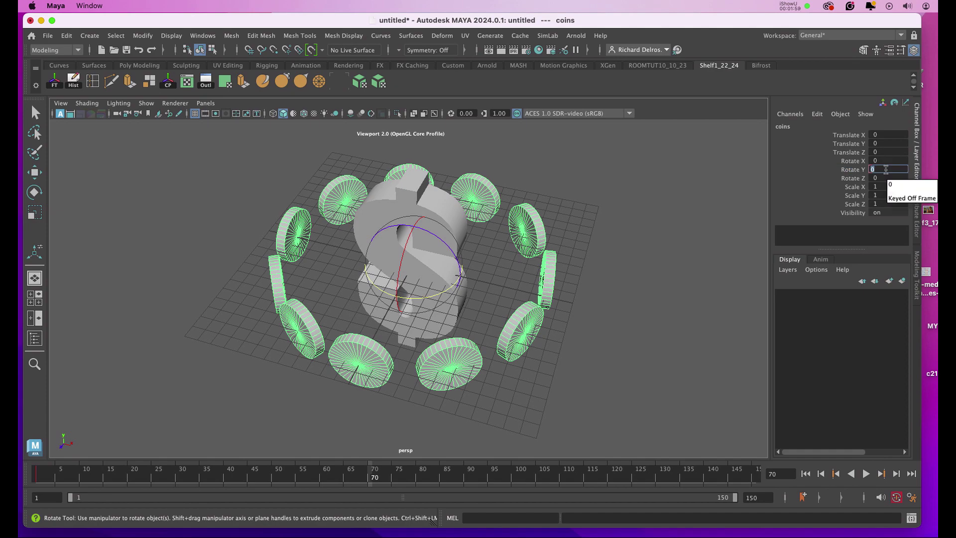
{"action": "key", "text": "alt+v"}
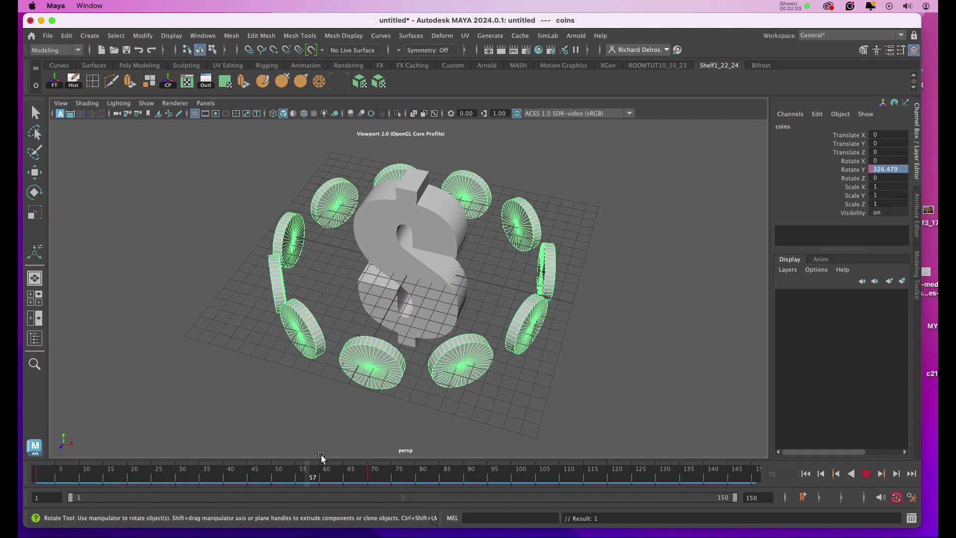
{"action": "left_click_drag", "start_coordinate": [382, 463], "coordinate": [398, 477]}
Step: Return to frame 1 and play the coin ring's spin
{"action": "left_click_drag", "start_coordinate": [136, 477], "coordinate": [20, 474]}
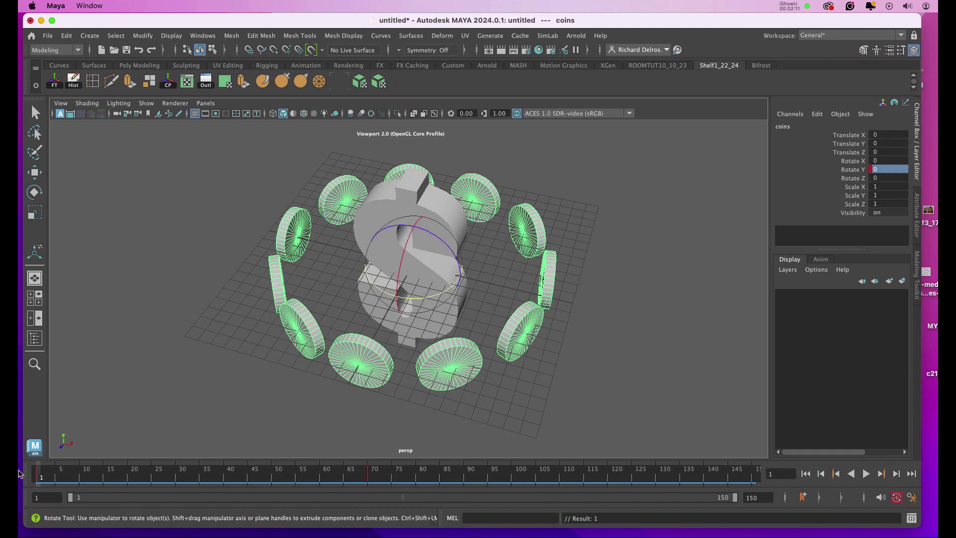
{"action": "key", "text": "alt+v"}
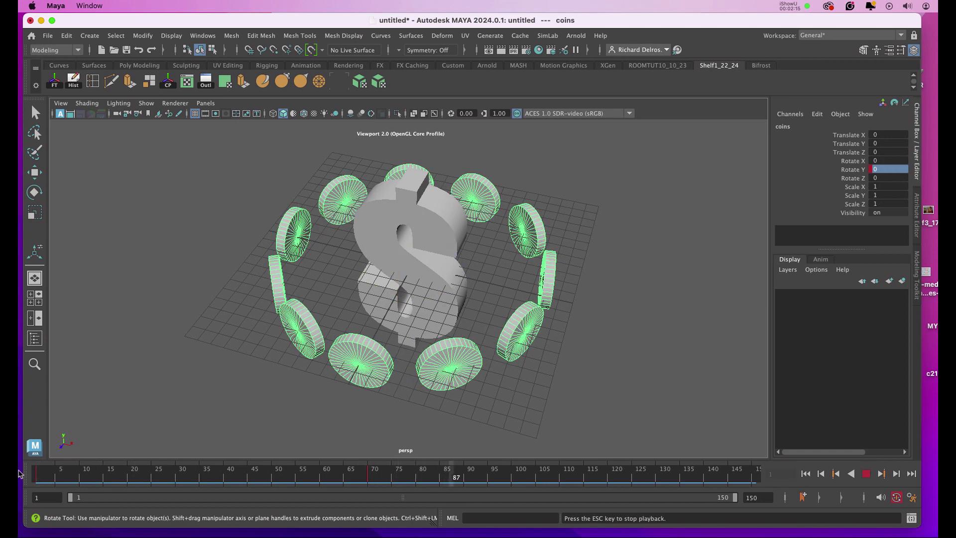
{"action": "key", "text": "alt+v"}
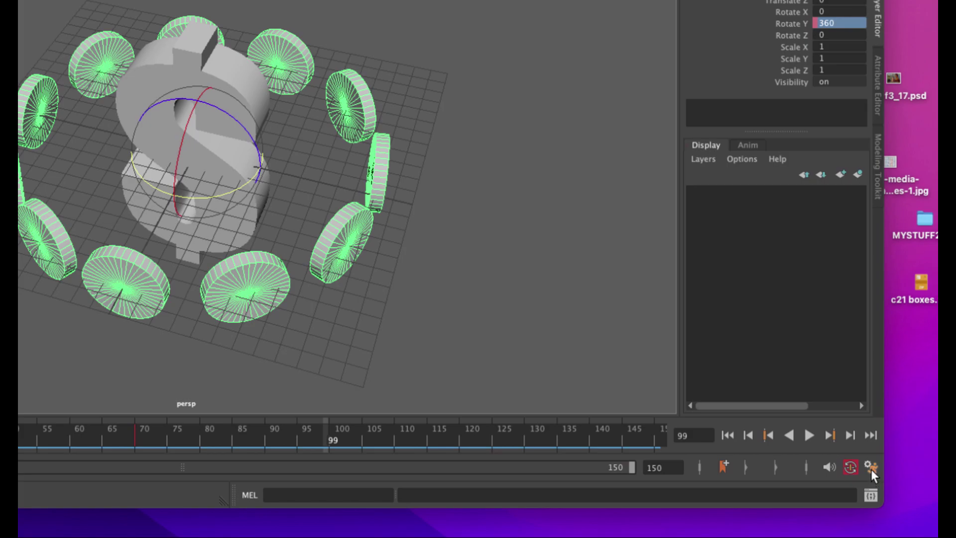
Step: Set Time Slider playback speed to 24 fps x 1, then replay and stop
{"action": "left_click", "coordinate": [871, 468]}
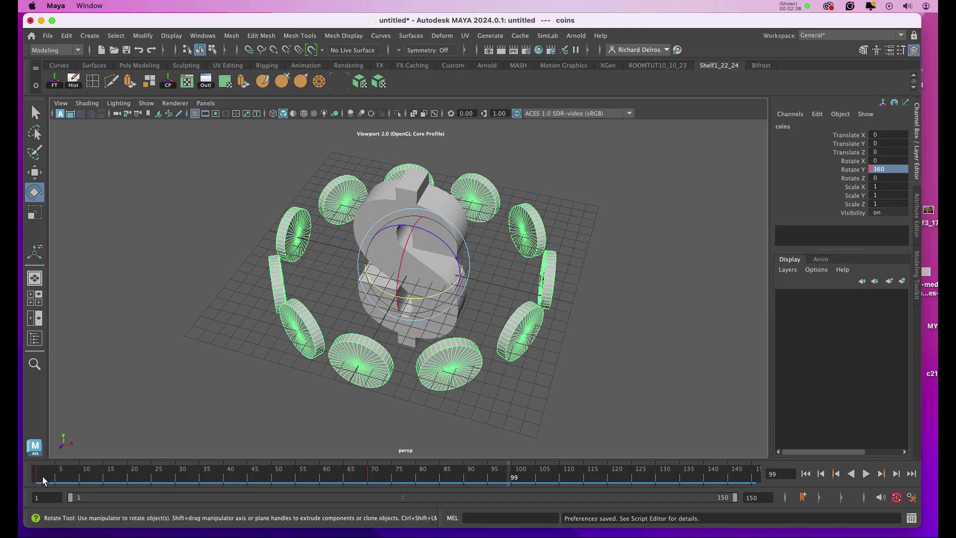
{"action": "key", "text": "alt+v"}
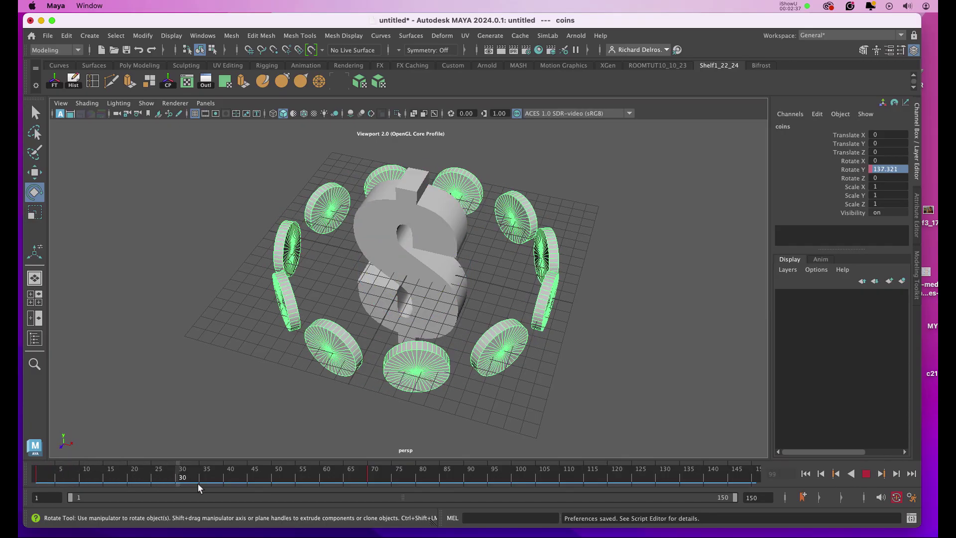
{"action": "left_click_drag", "start_coordinate": [198, 483], "coordinate": [38, 488]}
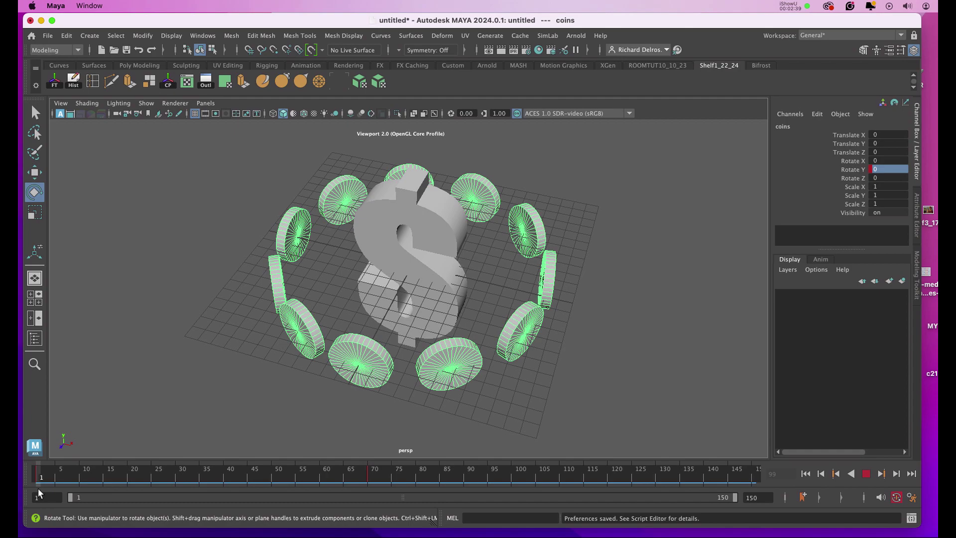
{"action": "key", "text": "alt+v"}
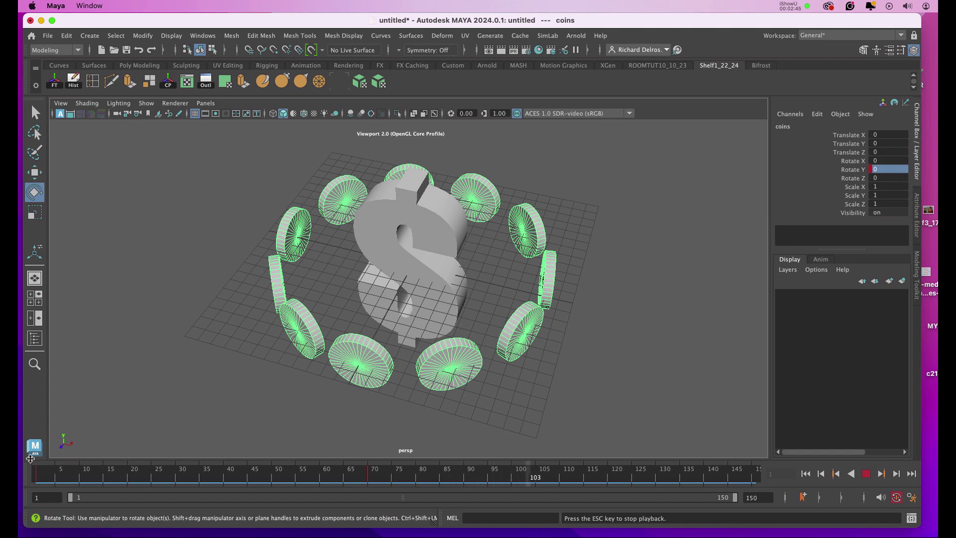
{"action": "key", "text": "Escape"}
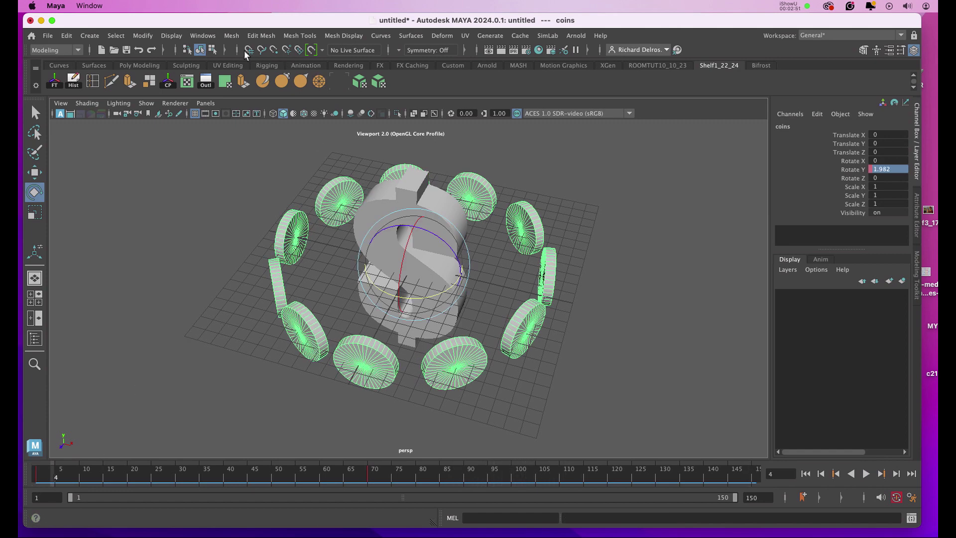
Step: In the Graph Editor, give the coins' Rotate Y curve linear tangents
{"action": "left_click", "coordinate": [202, 35]}
{"action": "mouse_move", "coordinate": [232, 114]}
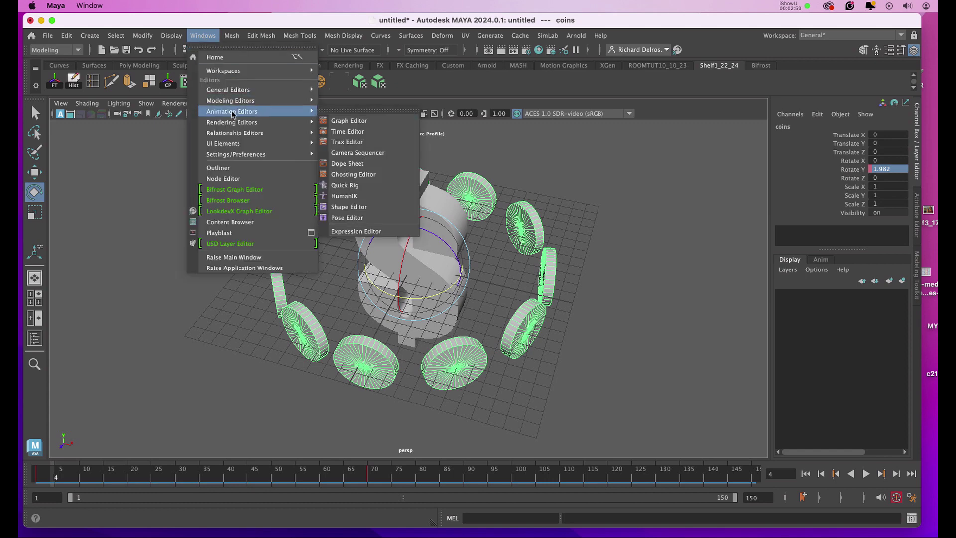
{"action": "left_click", "coordinate": [360, 122]}
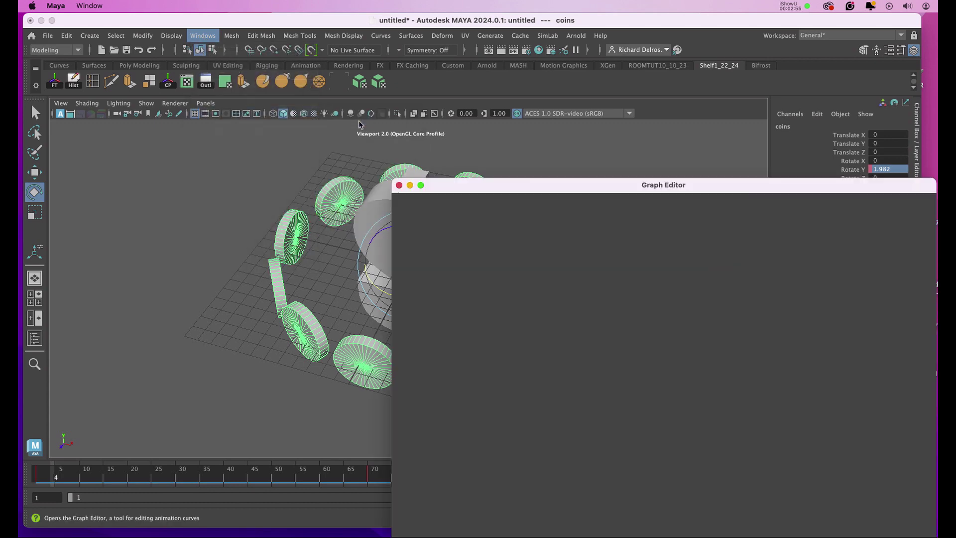
{"action": "left_click_drag", "start_coordinate": [575, 191], "coordinate": [568, 83]}
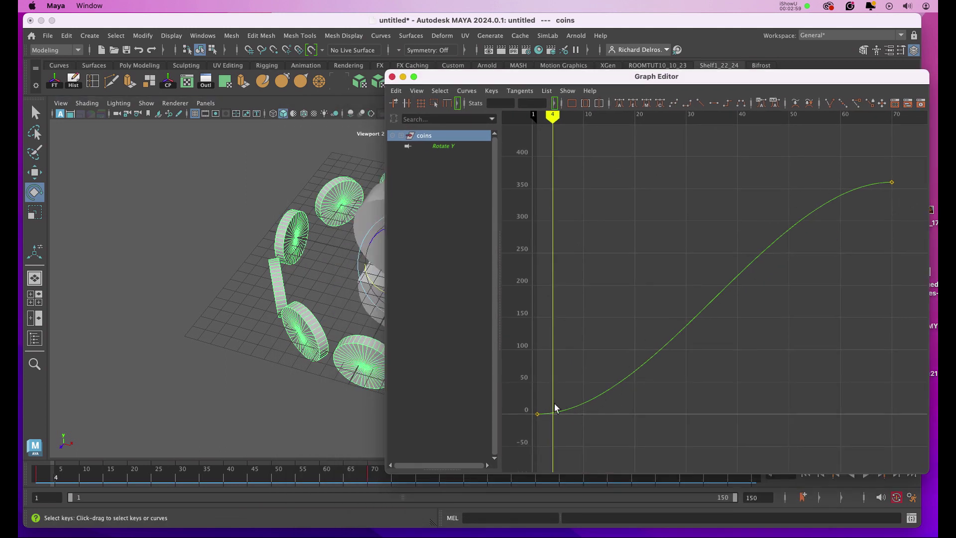
{"action": "left_click", "coordinate": [442, 146]}
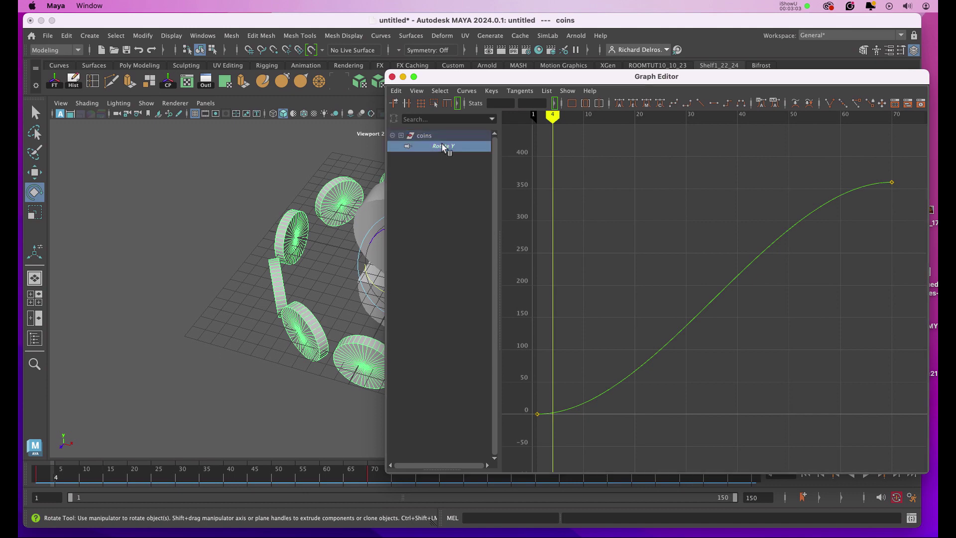
{"action": "left_click_drag", "start_coordinate": [665, 79], "coordinate": [478, 70]}
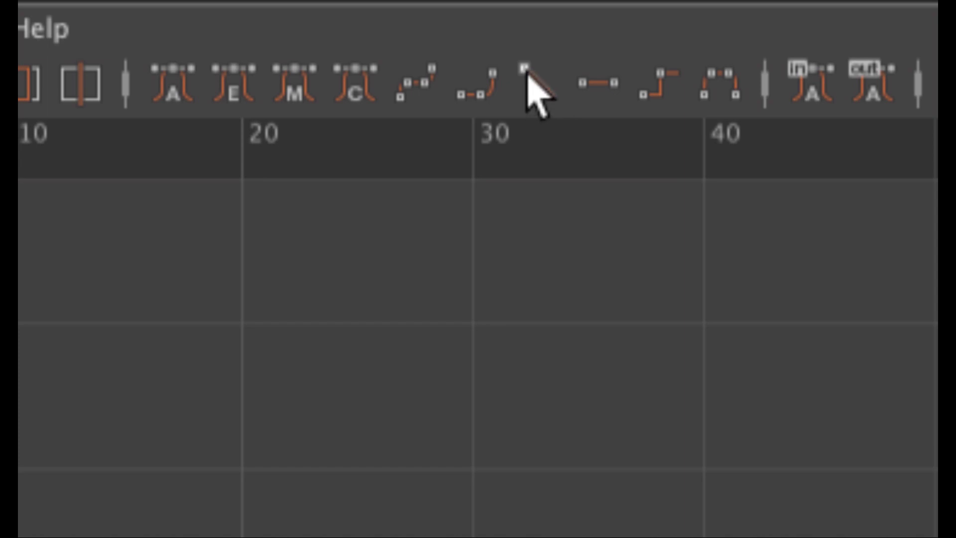
{"action": "left_click", "coordinate": [540, 83]}
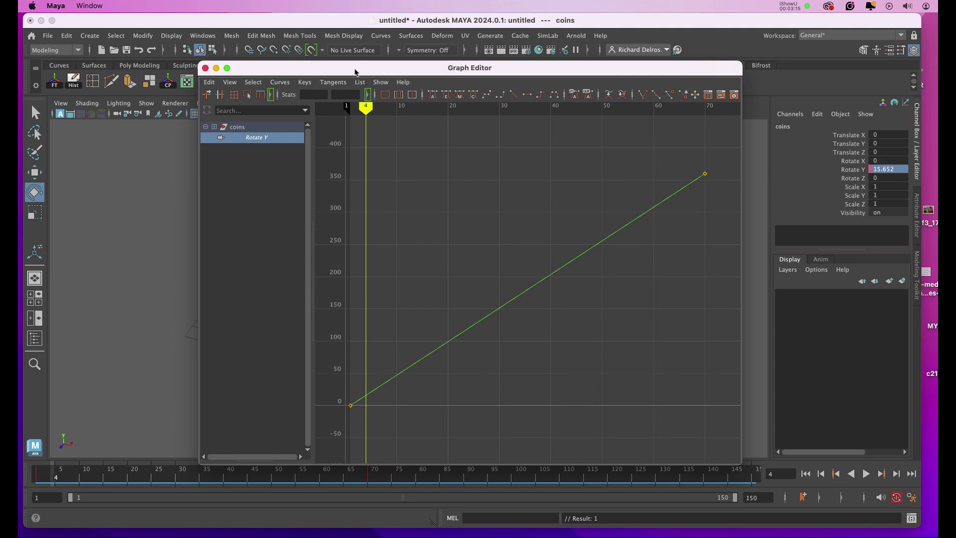
Step: Set the Rotate Y curve's Post Infinity to Cycle and close the Graph Editor
{"action": "left_click_drag", "start_coordinate": [355, 72], "coordinate": [402, 130]}
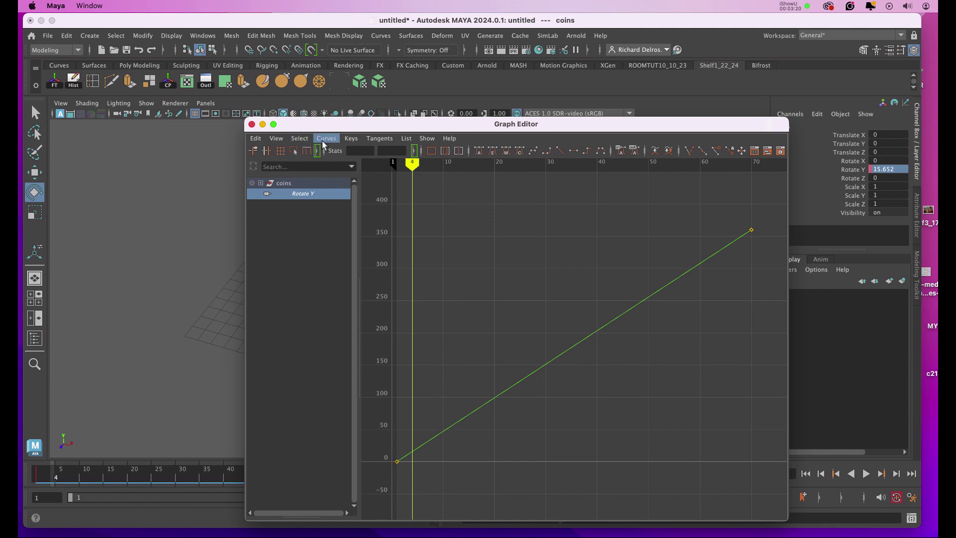
{"action": "left_click", "coordinate": [324, 140]}
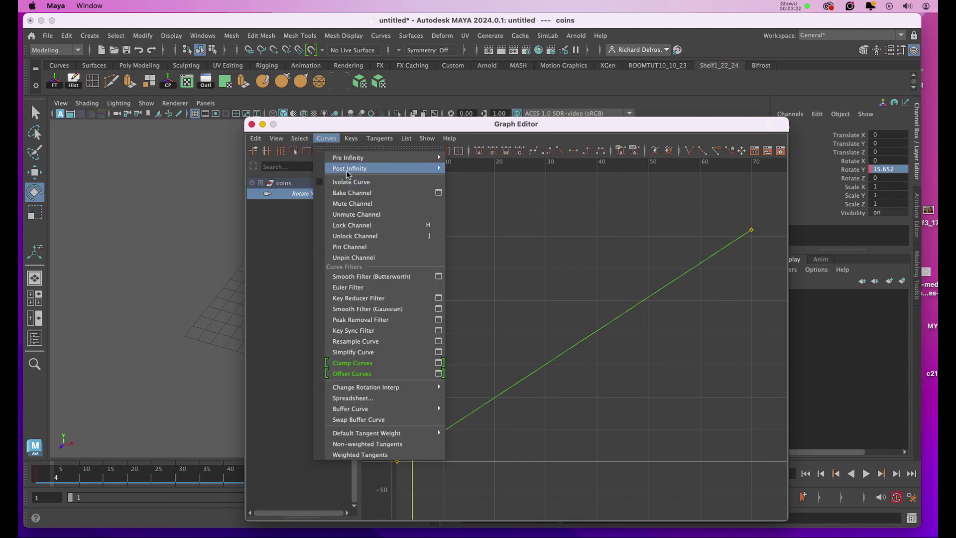
{"action": "mouse_move", "coordinate": [351, 171]}
{"action": "left_click", "coordinate": [465, 168]}
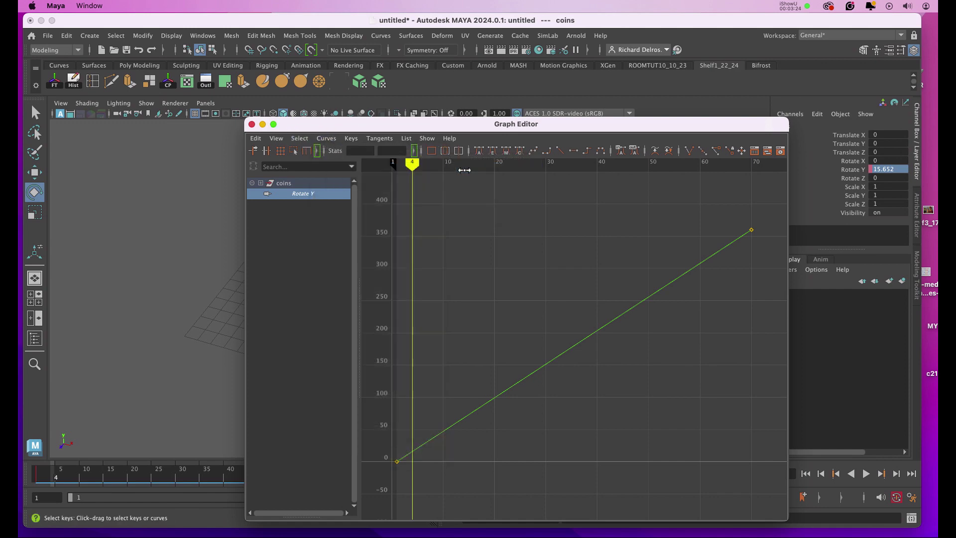
{"action": "left_click", "coordinate": [251, 124]}
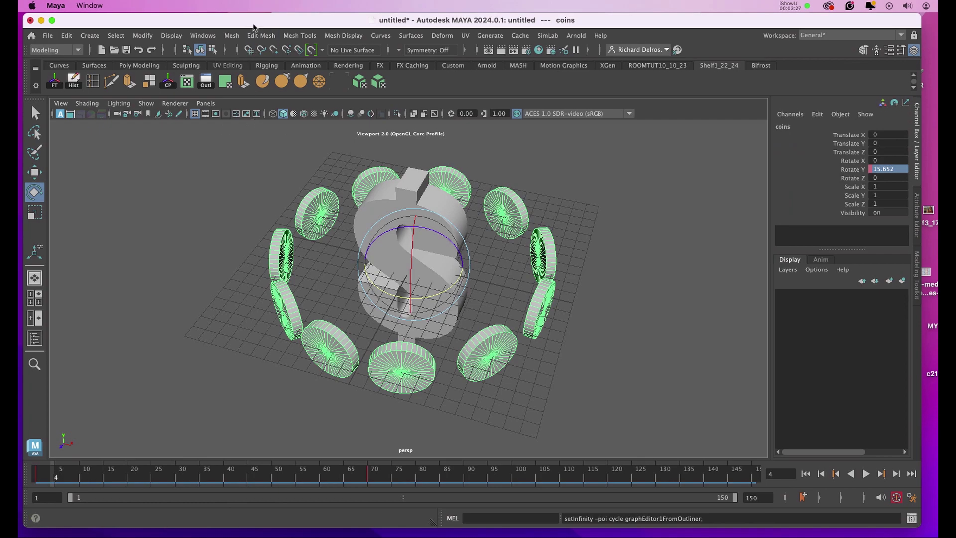
Step: Play and scrub to confirm the coins keep spinning past frame 70, stopping at 75
{"action": "key", "text": "alt+v"}
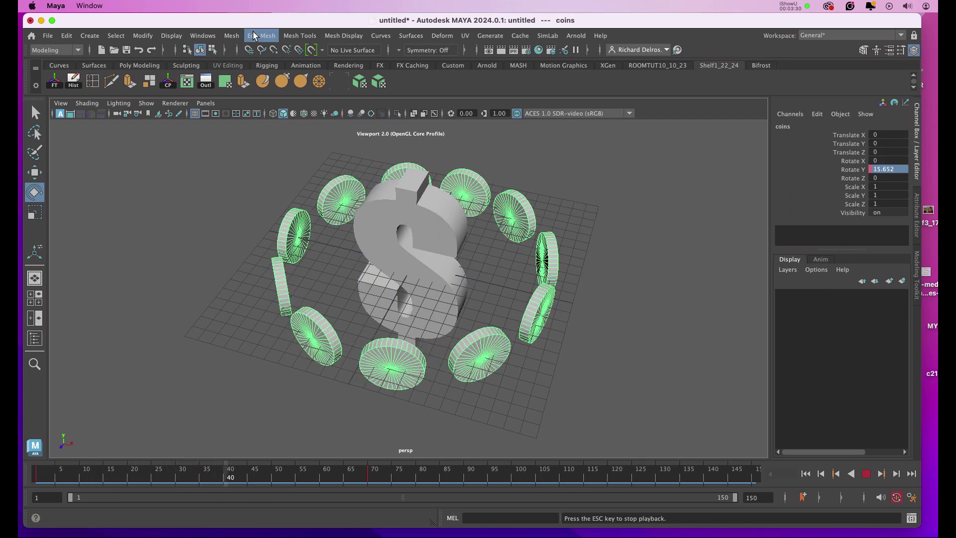
{"action": "left_click", "coordinate": [865, 474]}
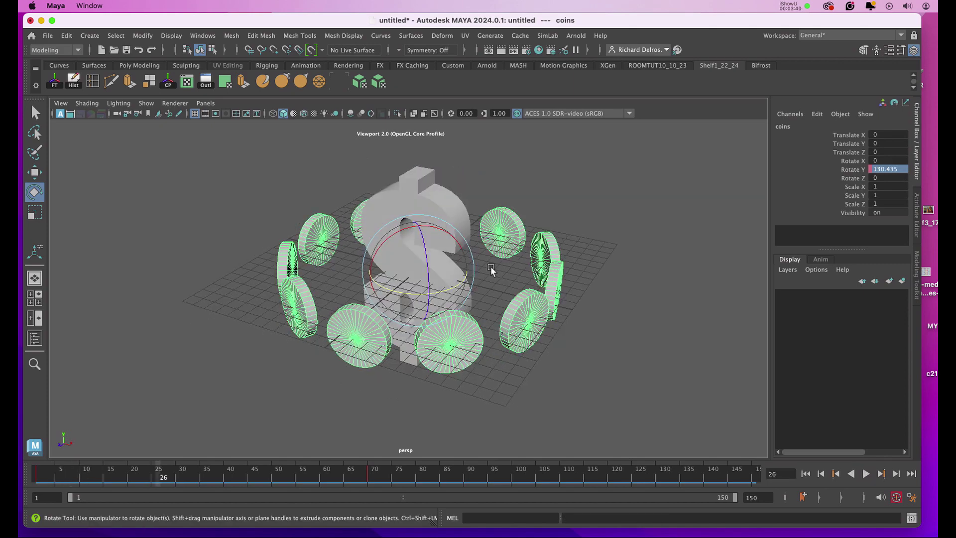
{"action": "key", "text": "alt+v"}
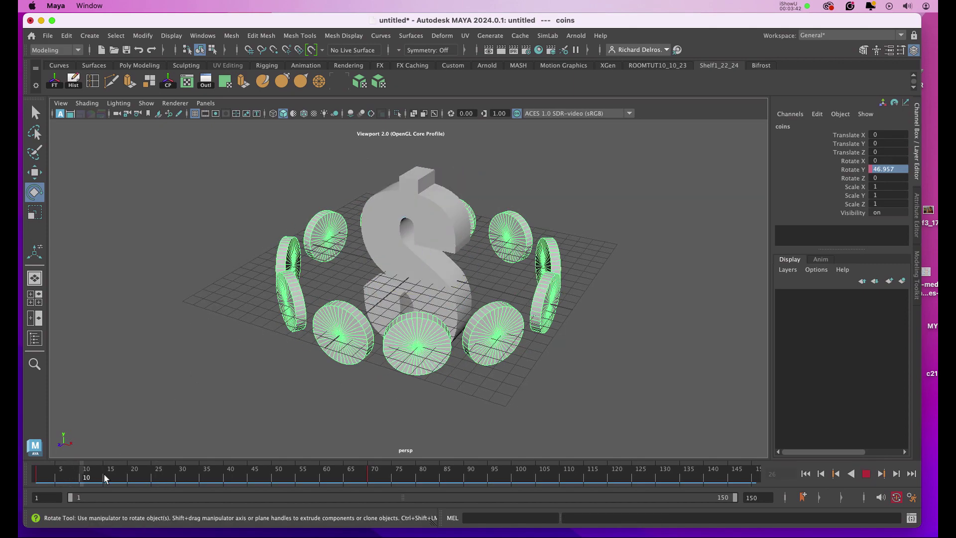
{"action": "left_click_drag", "start_coordinate": [443, 477], "coordinate": [399, 482]}
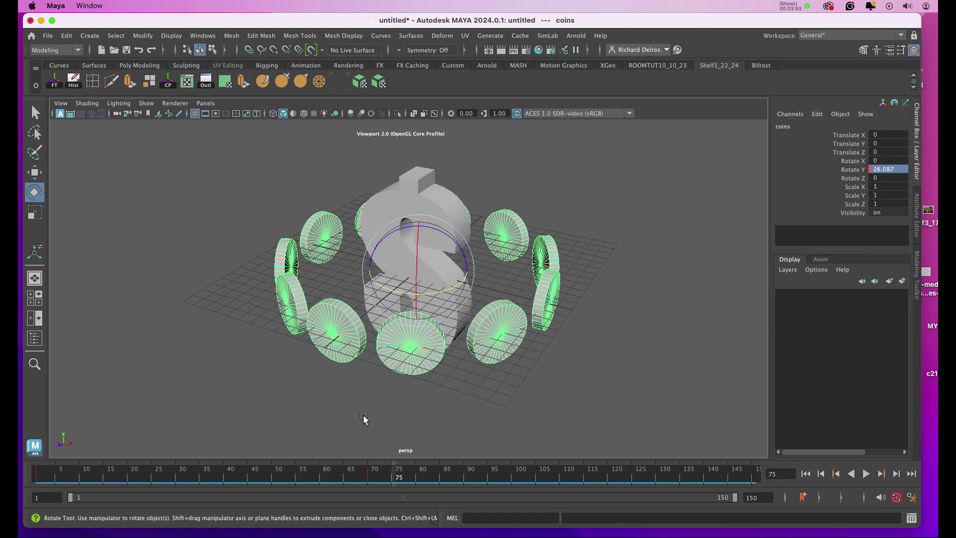
Step: Select all the coins while leaving the dollar sign unselected
{"action": "left_click", "coordinate": [242, 402]}
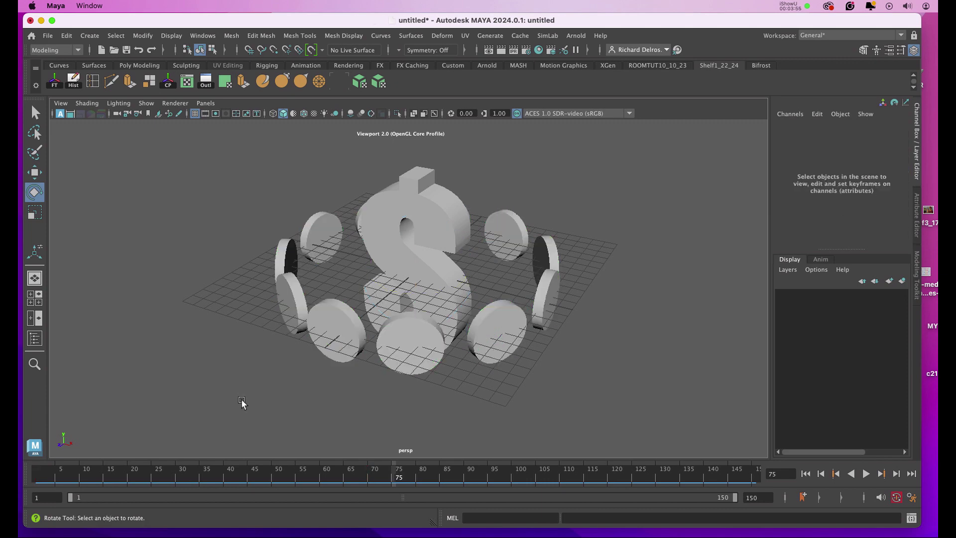
{"action": "left_click_drag", "start_coordinate": [246, 180], "coordinate": [588, 386]}
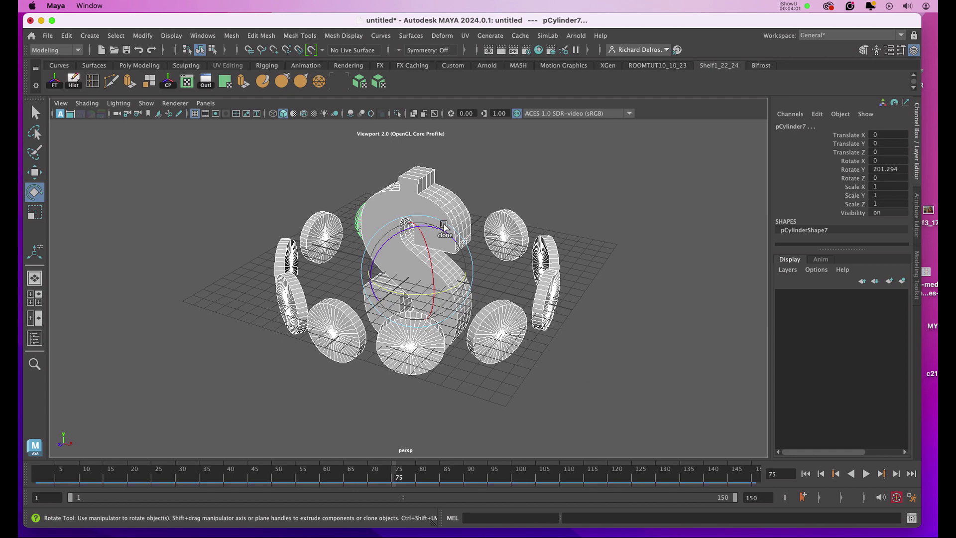
{"action": "left_click", "coordinate": [409, 188], "text": "ctrl"}
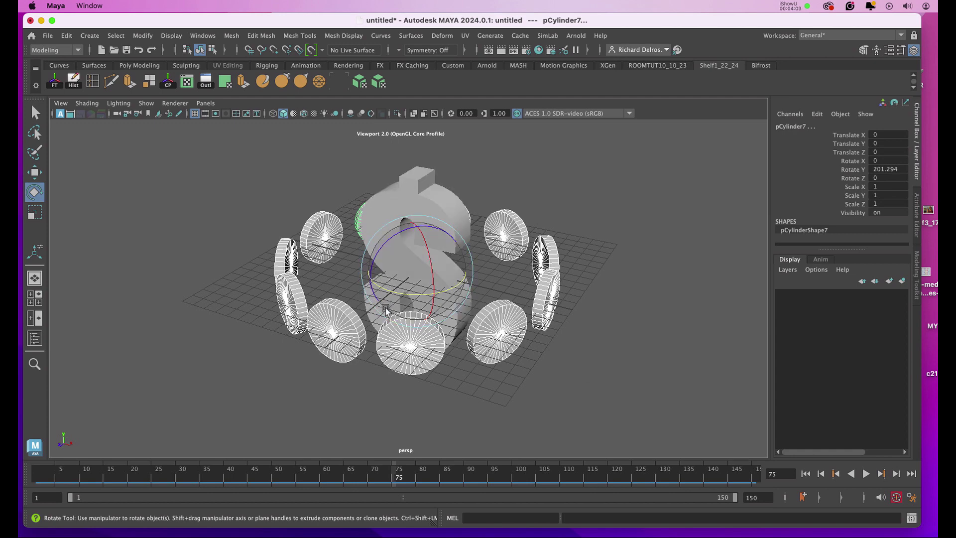
{"action": "left_click_drag", "start_coordinate": [386, 312], "coordinate": [369, 325], "text": "alt"}
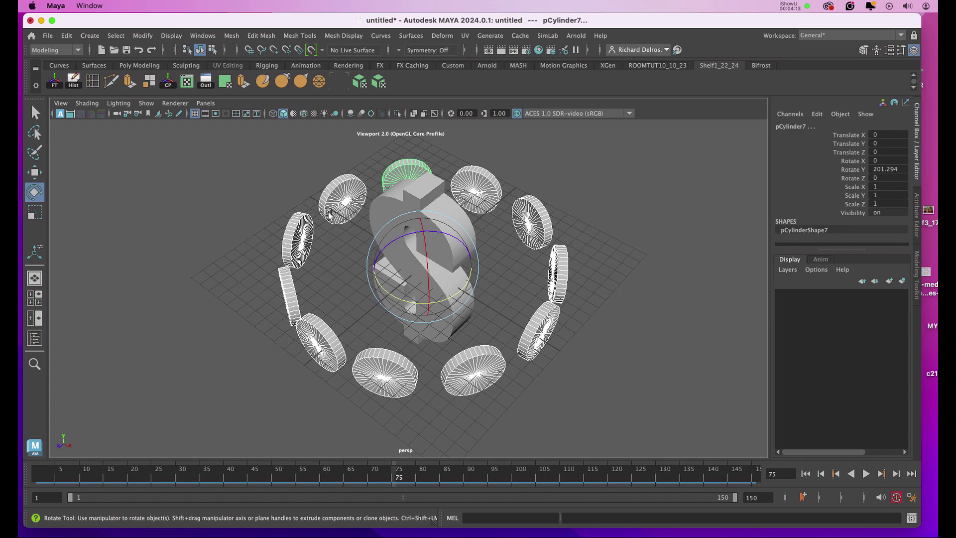
{"action": "left_click_drag", "start_coordinate": [211, 328], "coordinate": [218, 315], "text": "alt"}
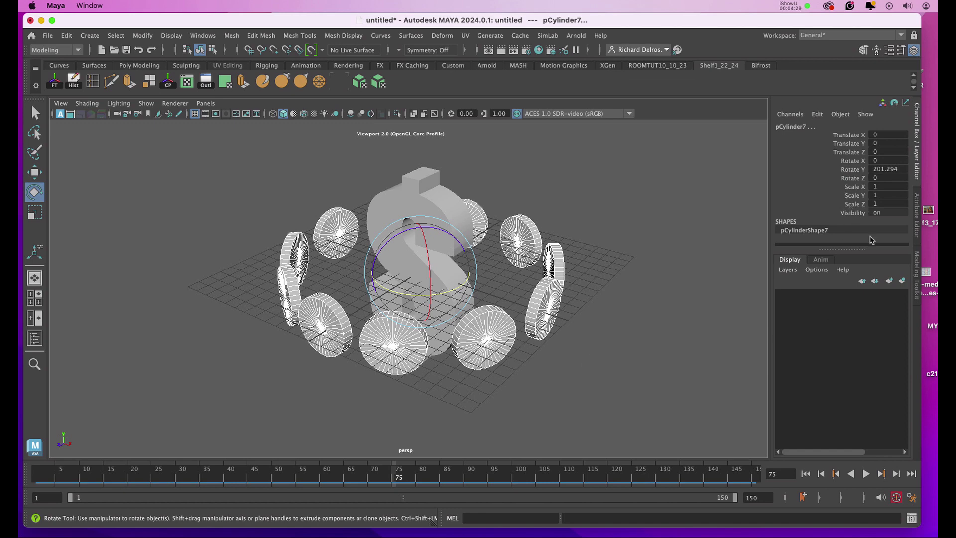
Step: Key Scale X and Scale Y at 1 on frame 75
{"action": "left_click", "coordinate": [857, 187]}
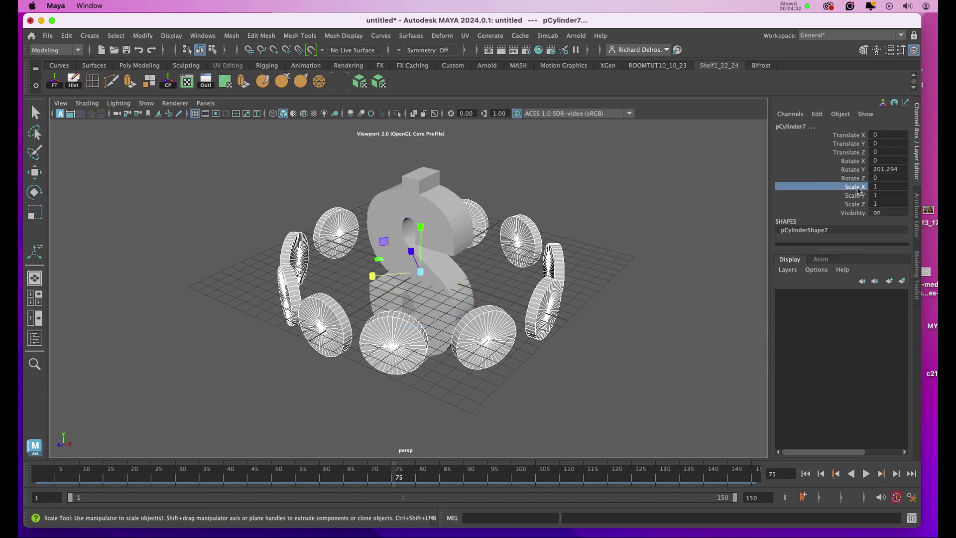
{"action": "left_click", "coordinate": [864, 197], "text": "shift"}
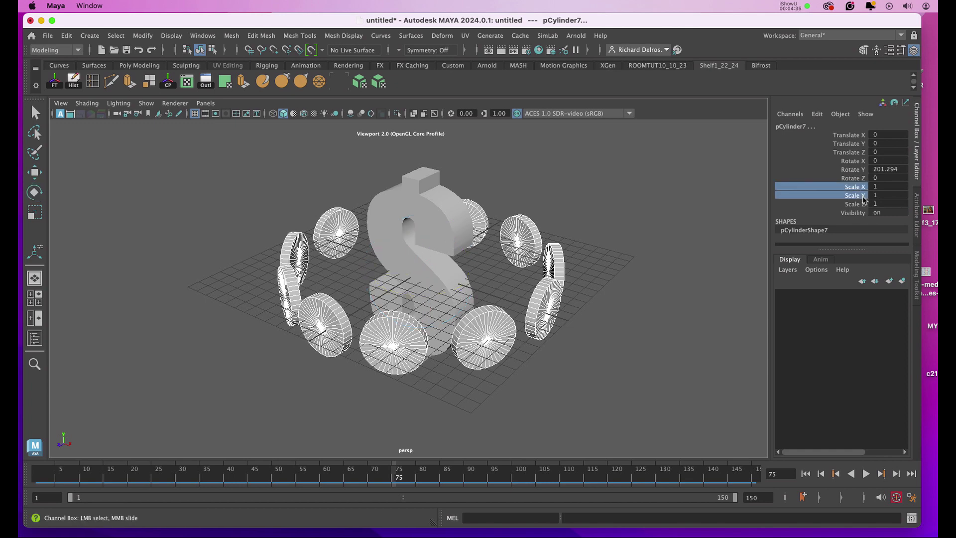
{"action": "right_click", "coordinate": [861, 191]}
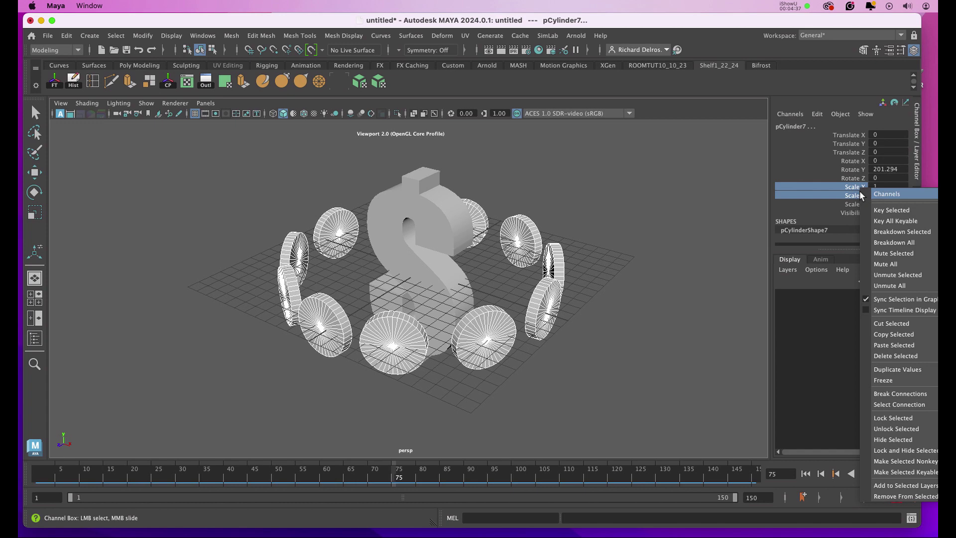
{"action": "left_click", "coordinate": [875, 209]}
Step: At frame 150, set the coins' Scale X and Scale Y to 0
{"action": "left_click_drag", "start_coordinate": [730, 479], "coordinate": [755, 479]}
{"action": "left_click_drag", "start_coordinate": [895, 185], "coordinate": [896, 198]}
{"action": "type", "text": "0"}
{"action": "key", "text": "Return"}
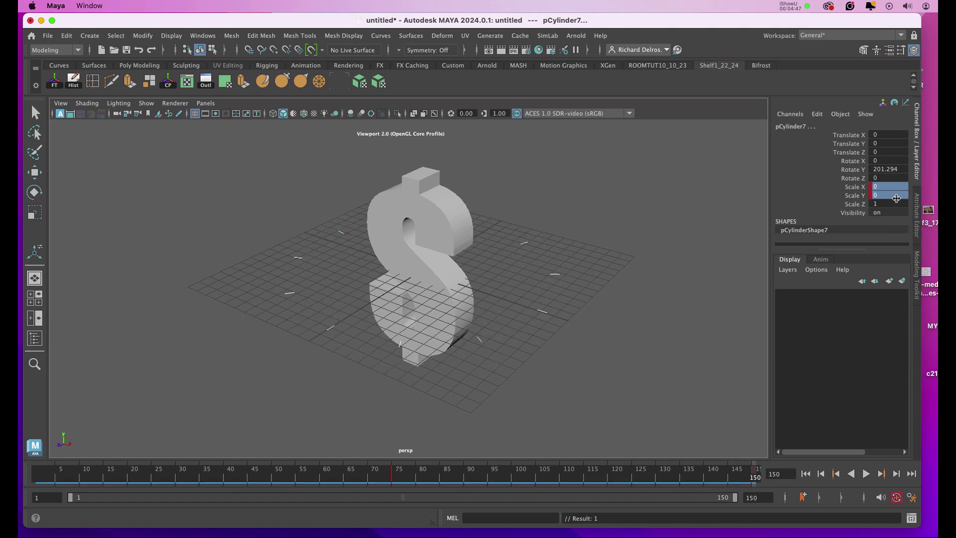
Step: Play the animation to watch the coins shrink, then clear the selection
{"action": "key", "text": "alt+v"}
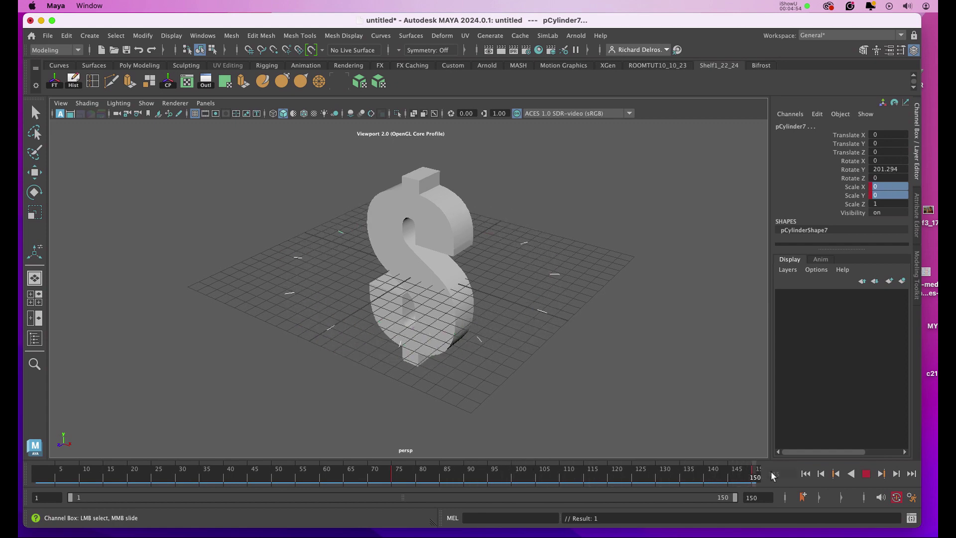
{"action": "left_click", "coordinate": [186, 294]}
{"action": "key", "text": "e"}
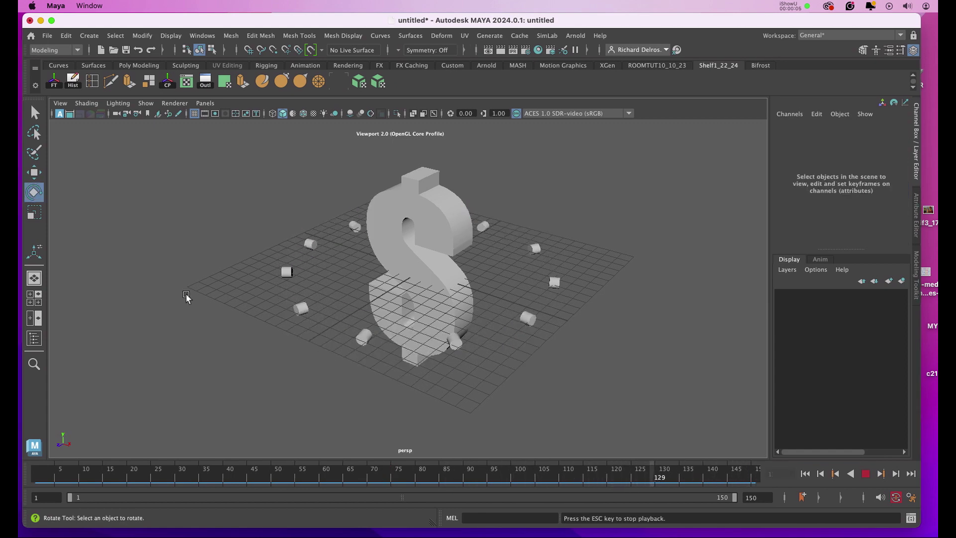